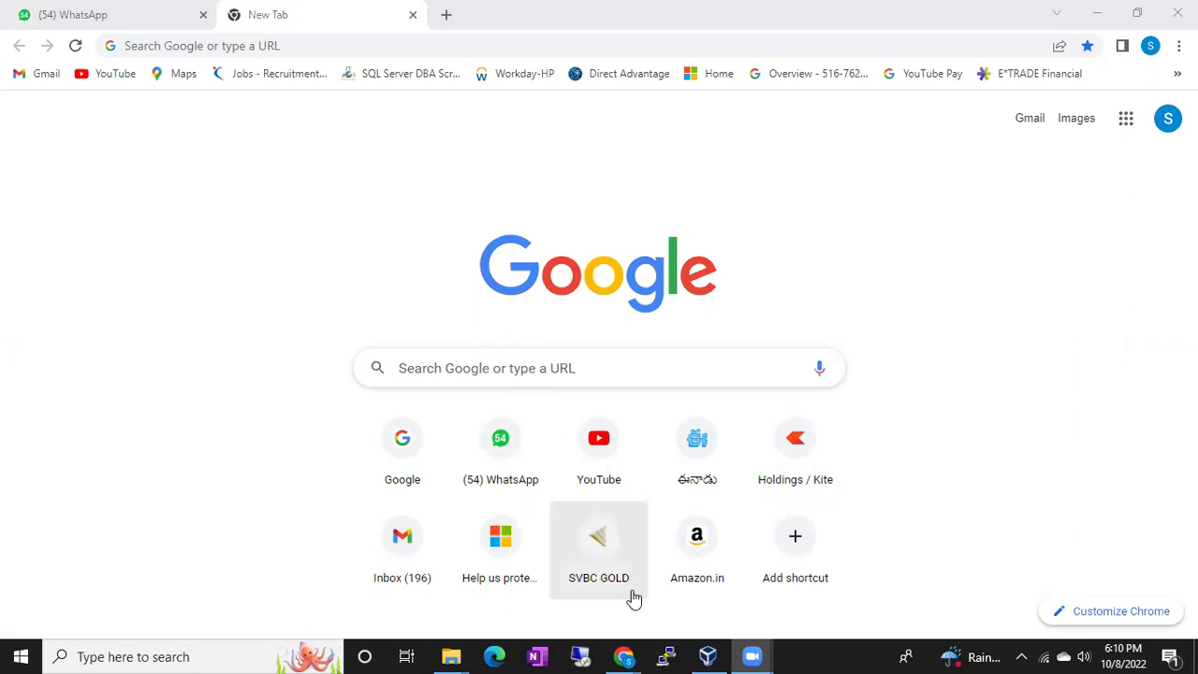
Switch to the YouTube Studio window and look over the channel's content list.
mouse_move(622, 655)
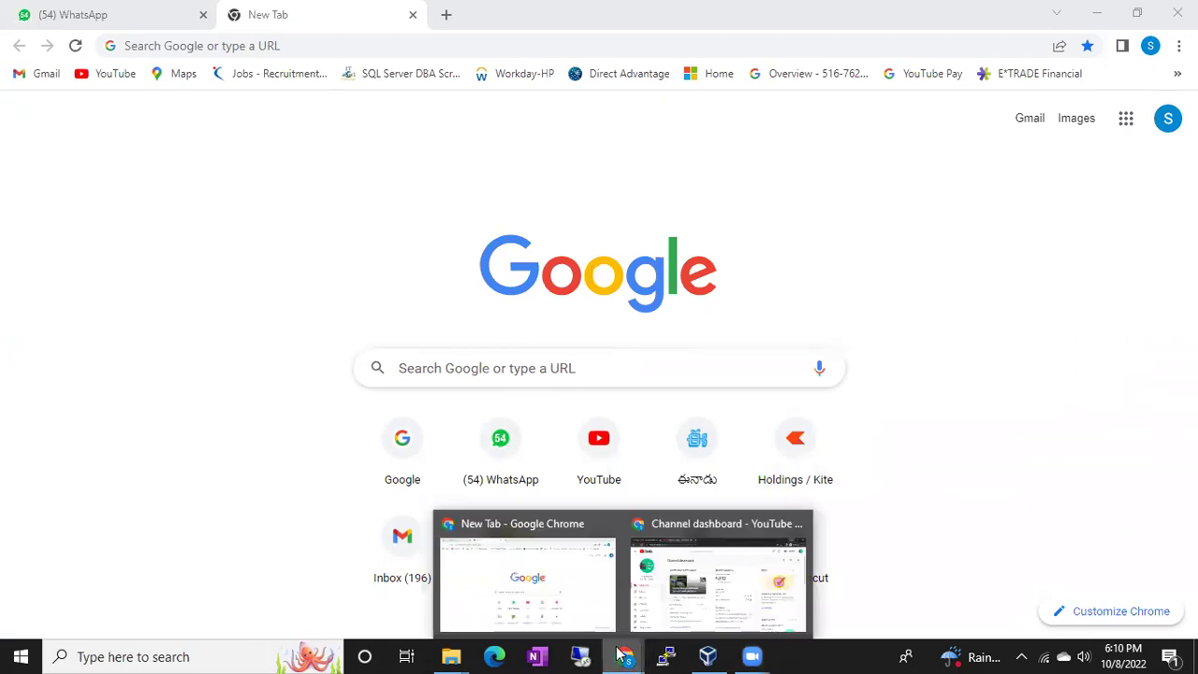
left_click(676, 608)
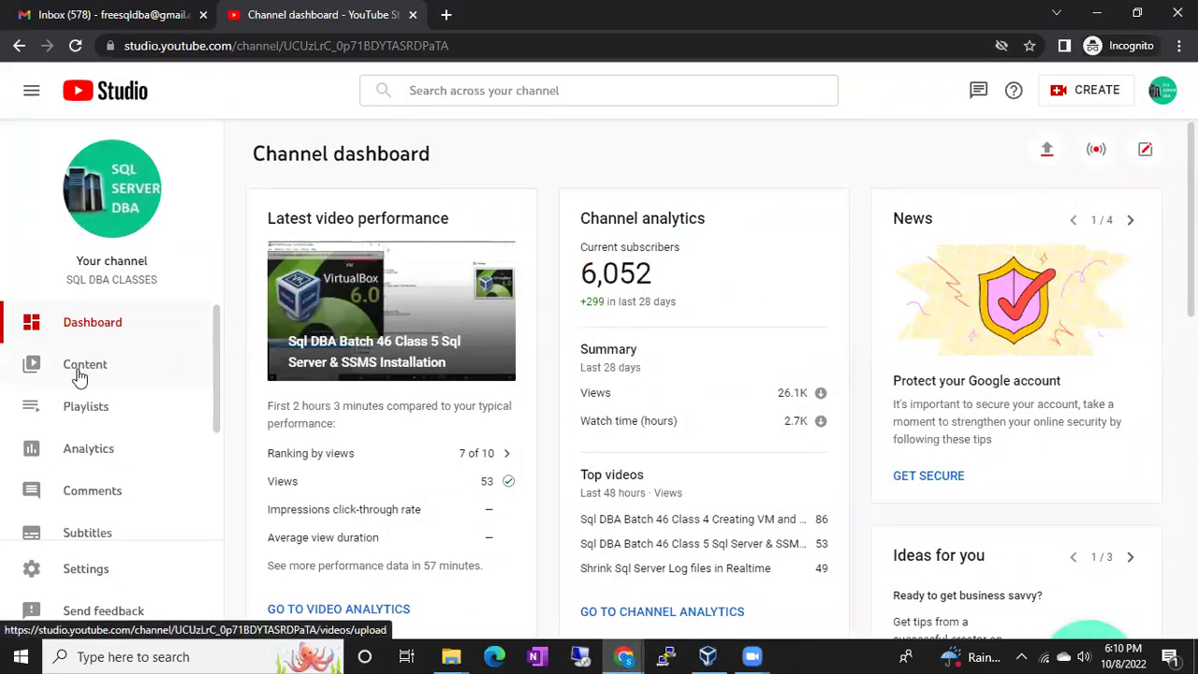
left_click(84, 364)
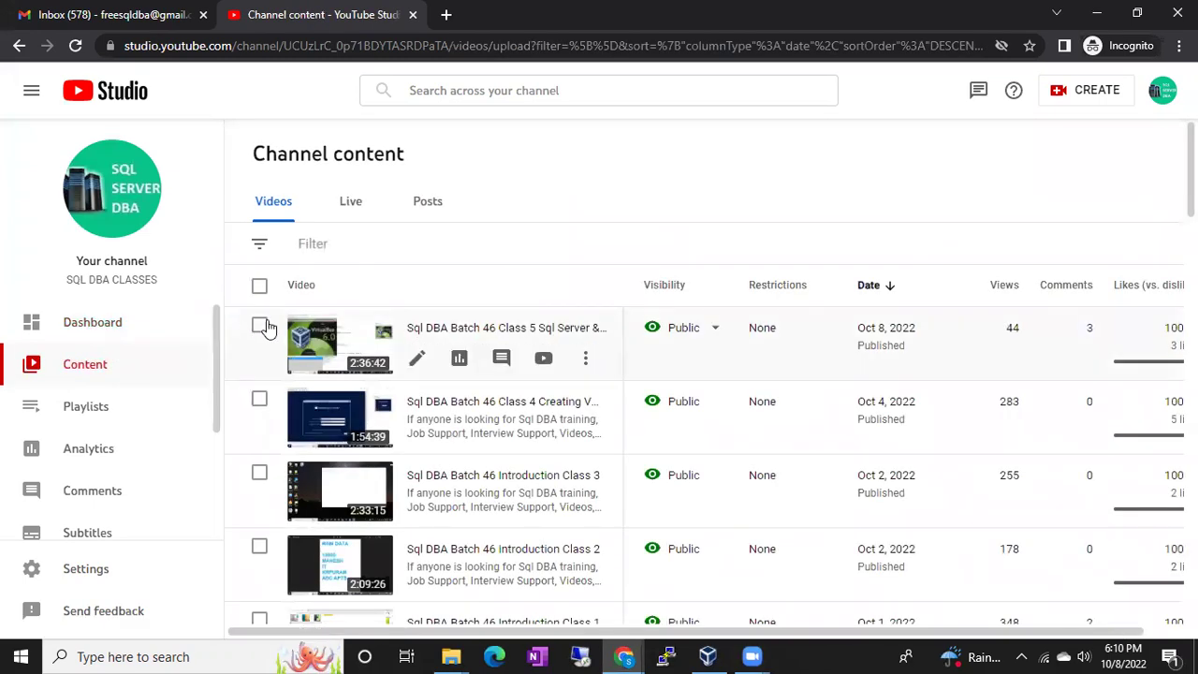
scroll(112, 487, "down", 2)
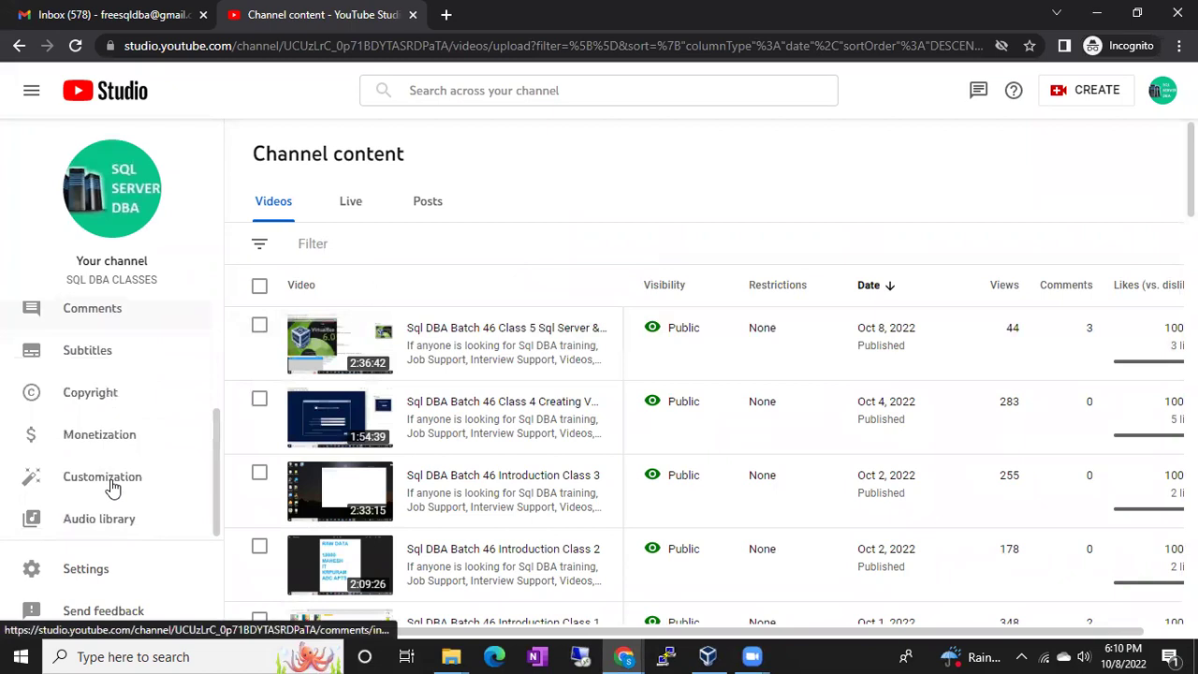
scroll(112, 488, "up", 2)
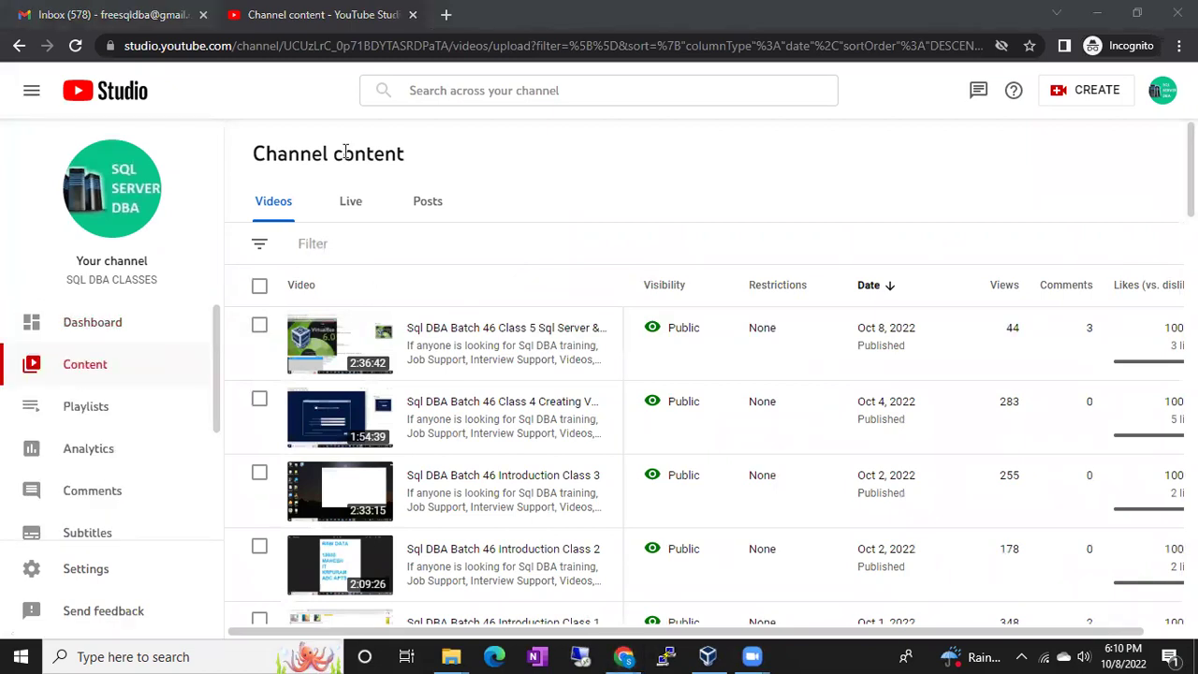
In the other browser window, search YouTube for "sql dba classes" and view the SQL DBA CLASSES channel's playlists.
key("alt+Tab")
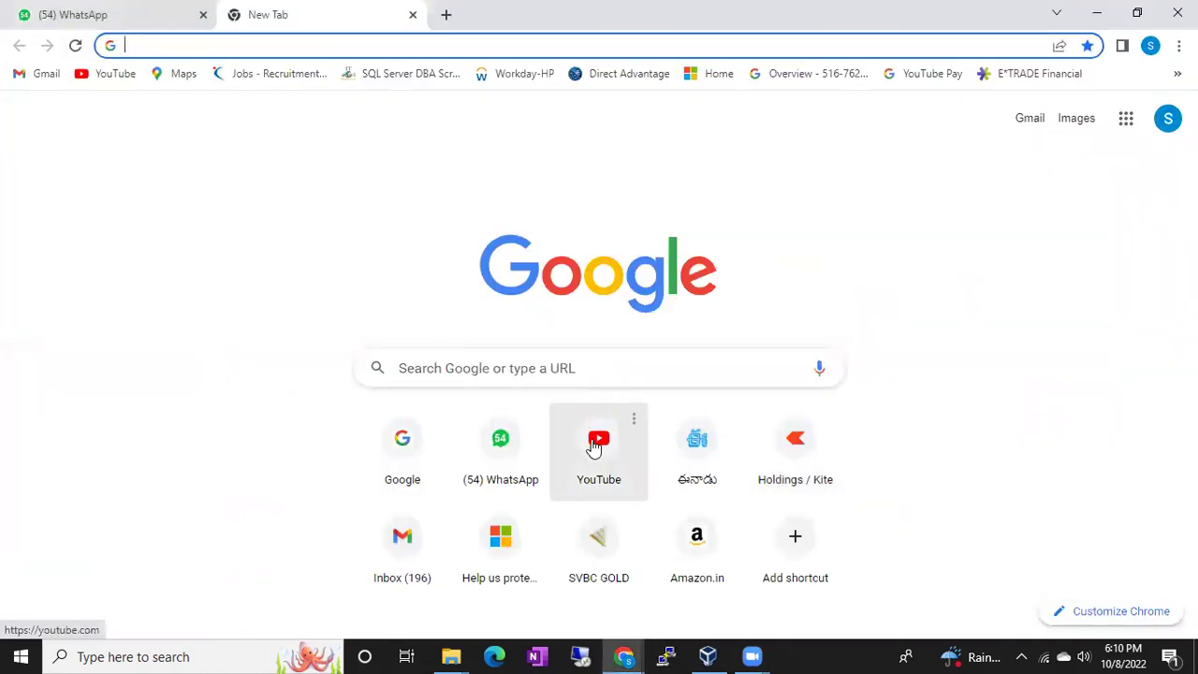
left_click(596, 443)
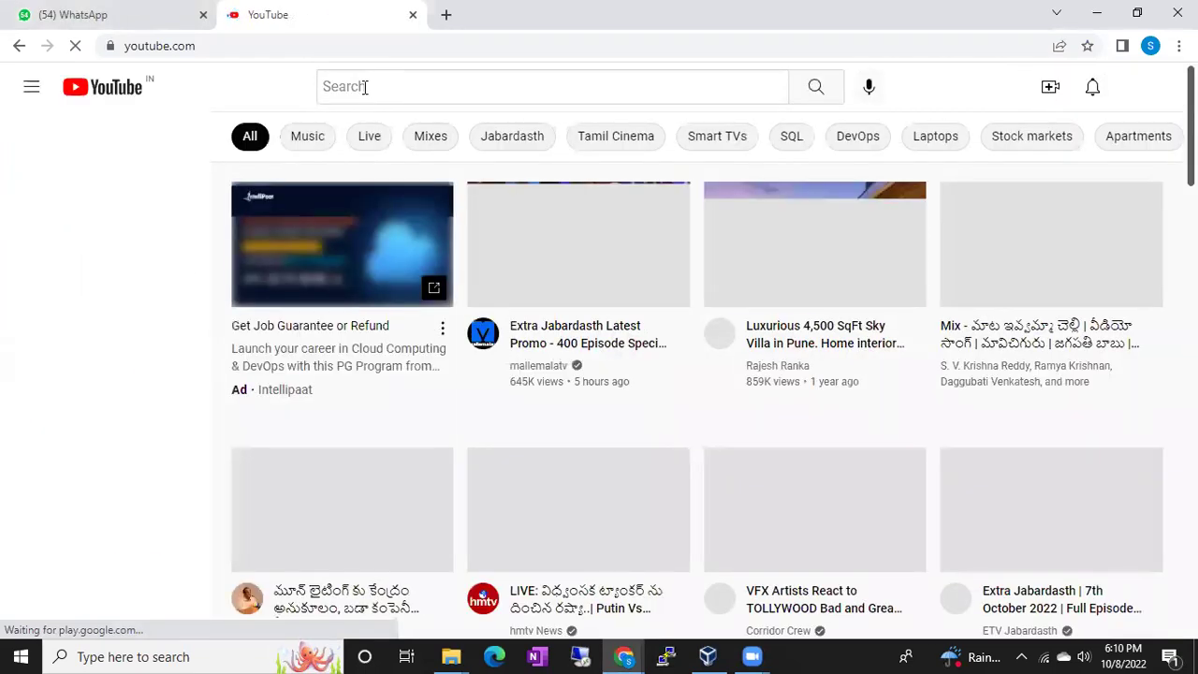
left_click(365, 86)
type("sq")
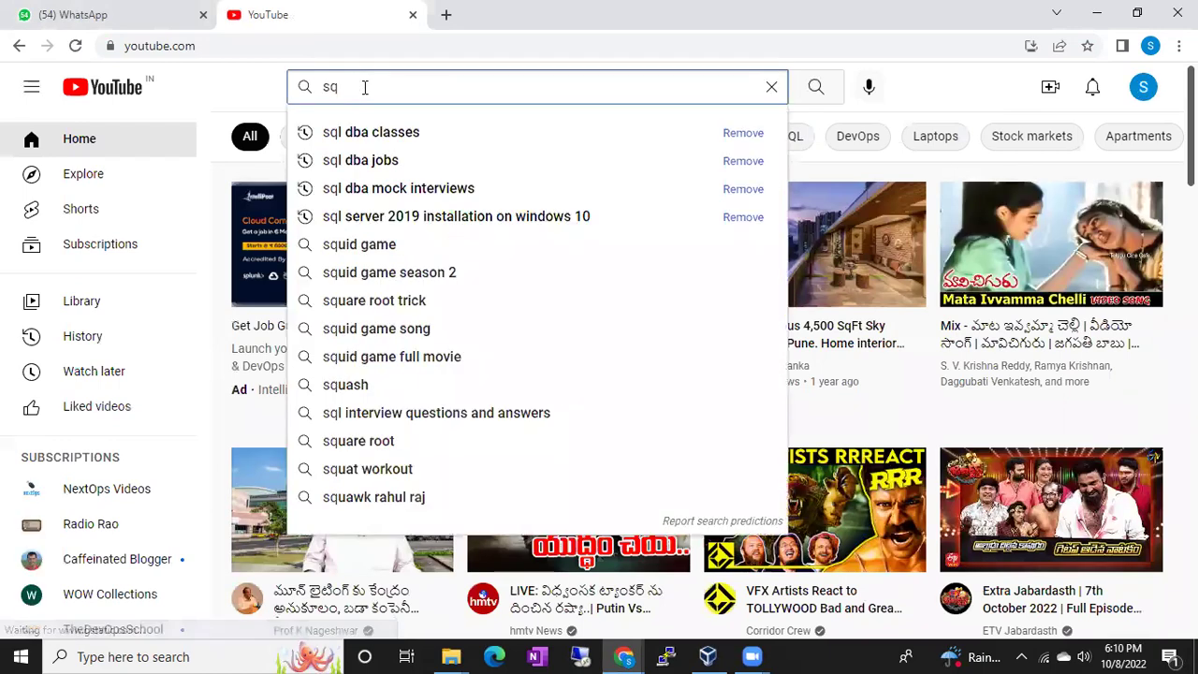
left_click(389, 132)
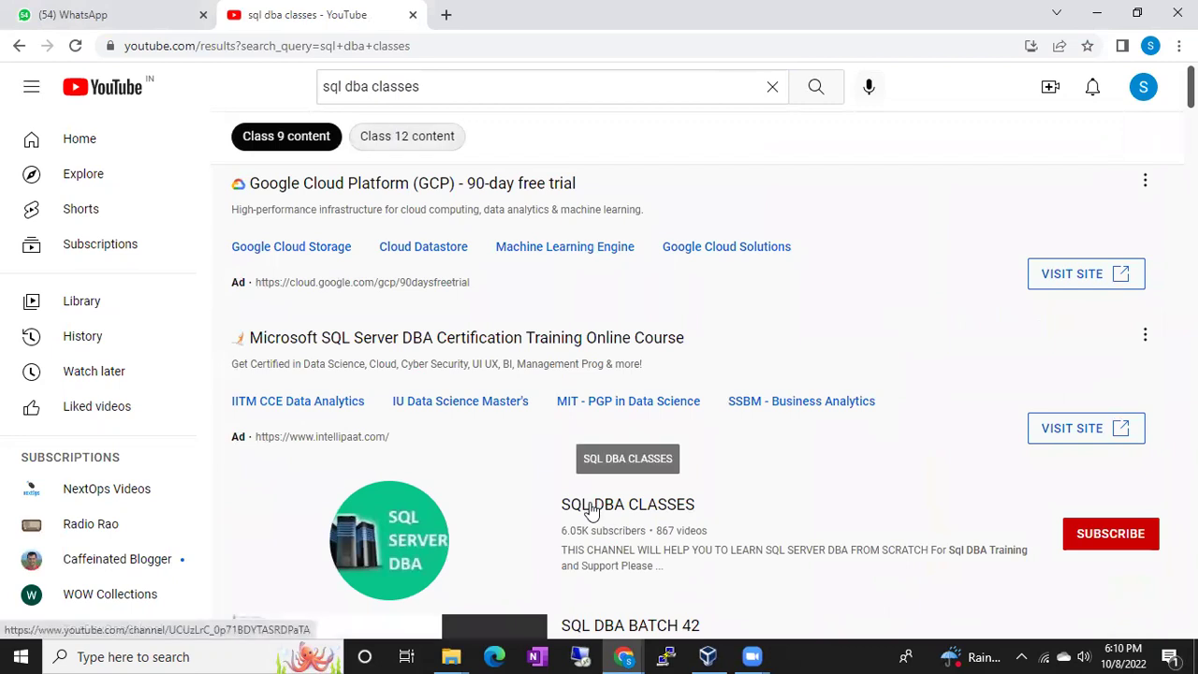
left_click(591, 510)
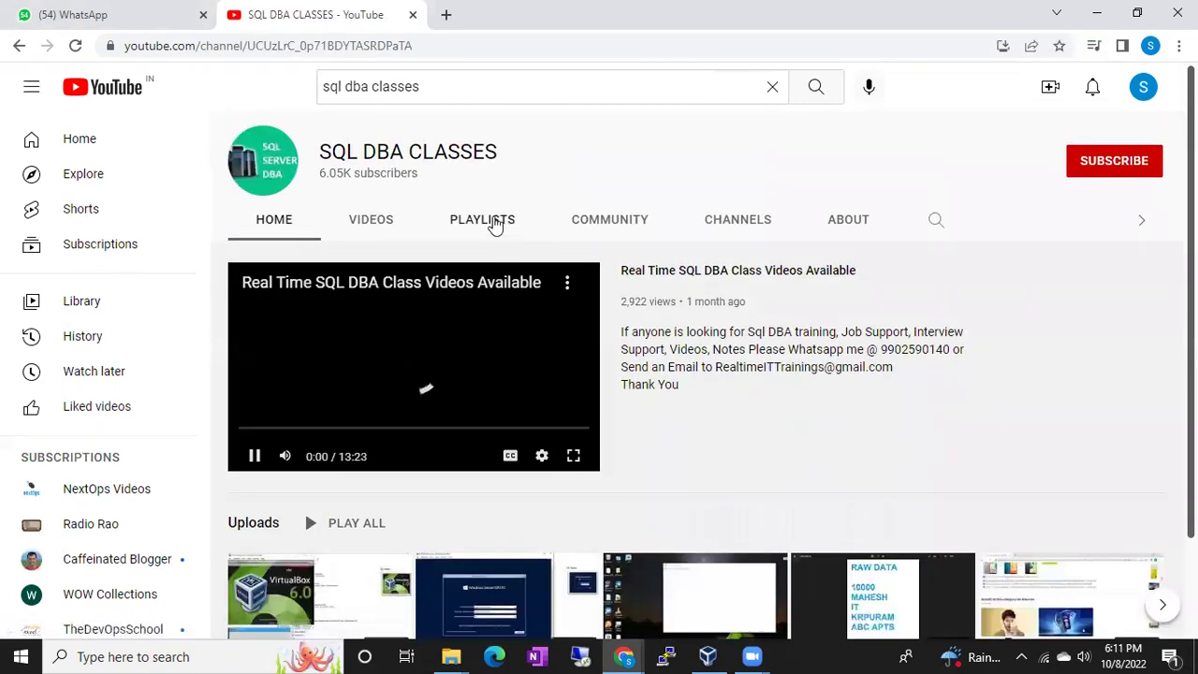
left_click(494, 221)
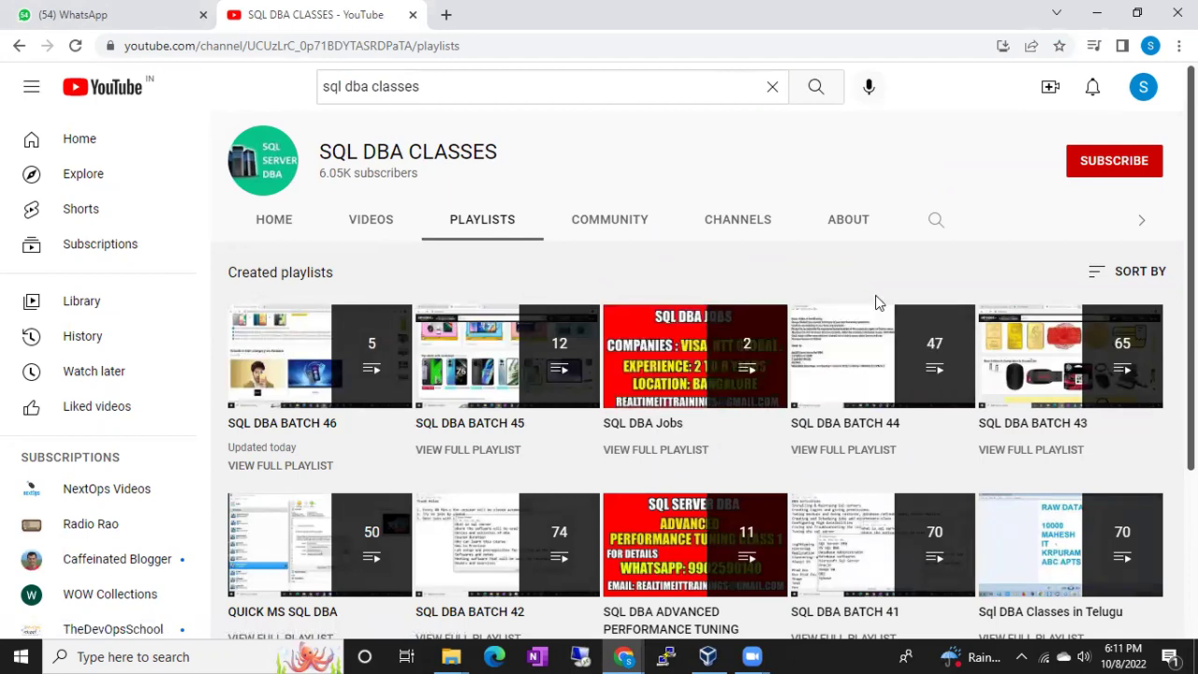
Minimize both browser windows, start the BATCH46 virtual machine in Oracle VM VirtualBox and dismiss its notification banners.
left_click(1086, 17)
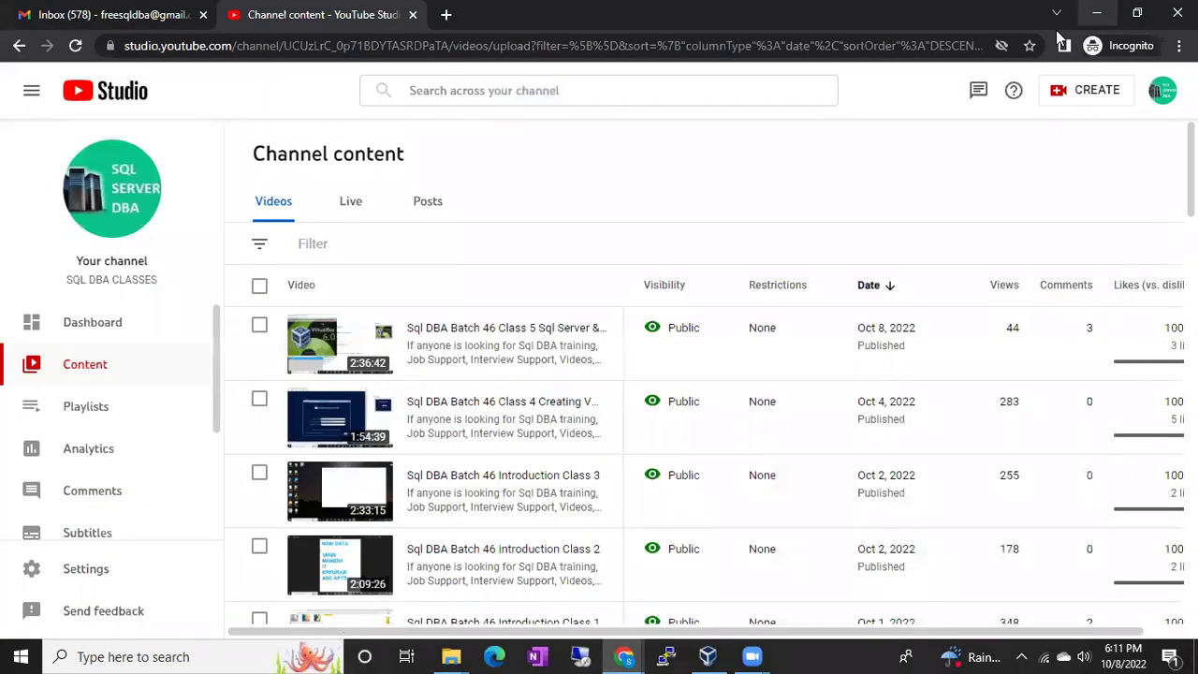
left_click(1097, 13)
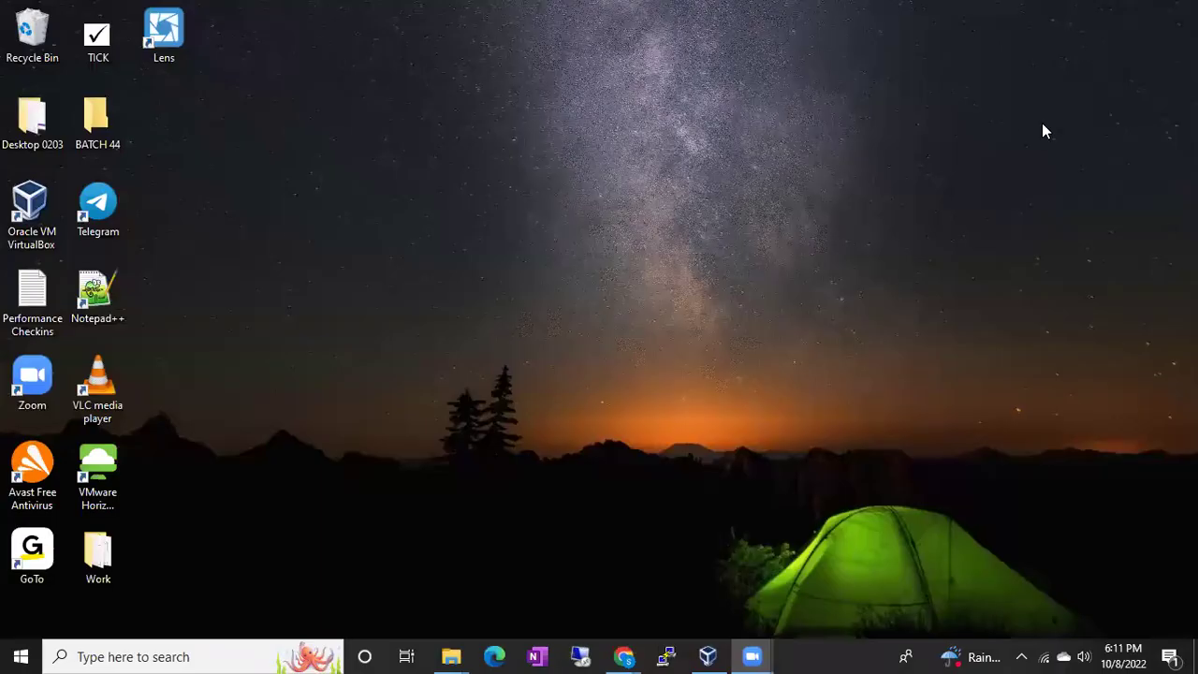
left_click(704, 655)
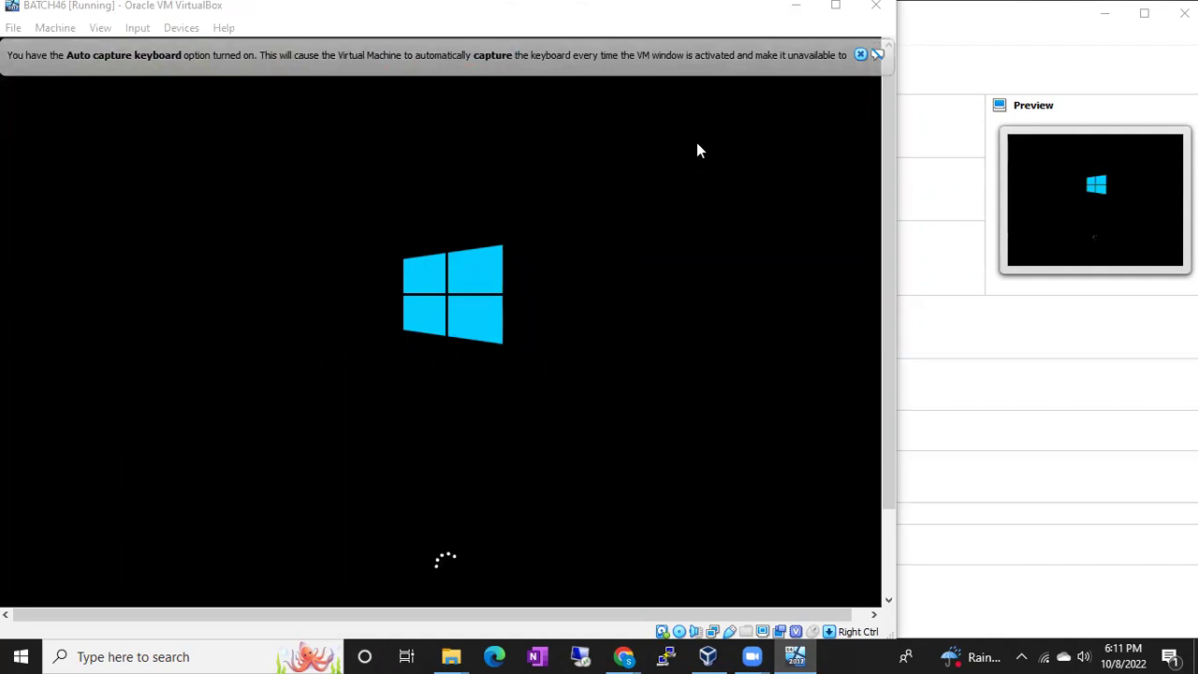
left_click(860, 55)
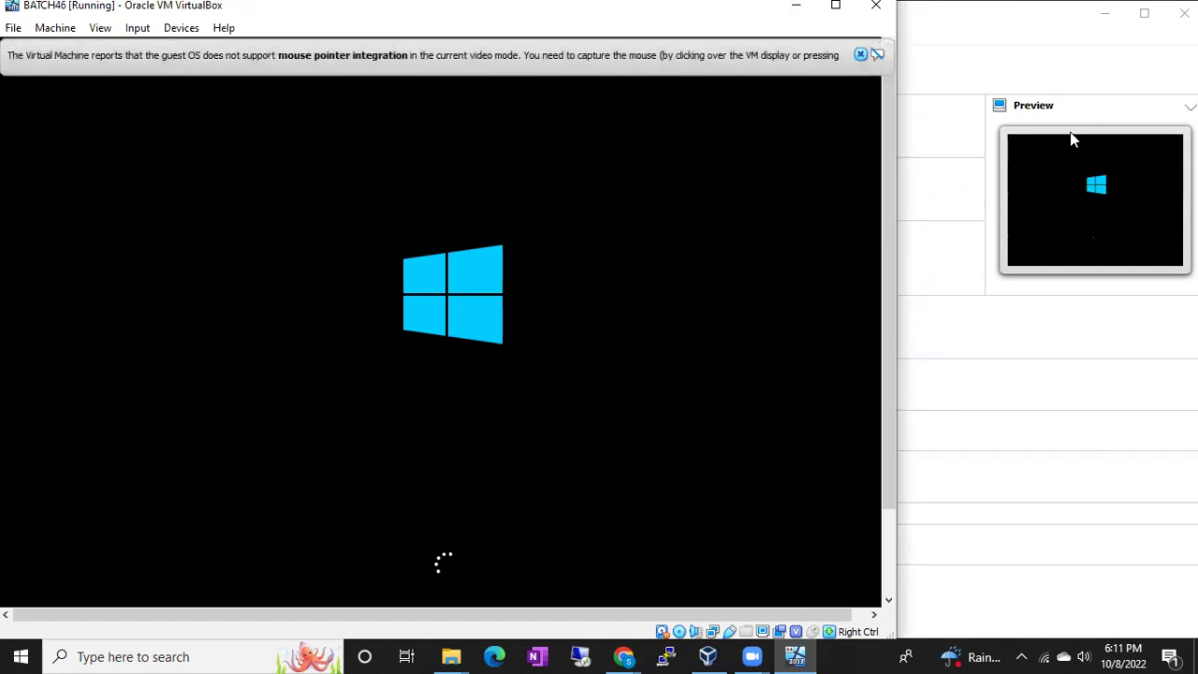
left_click(1023, 655)
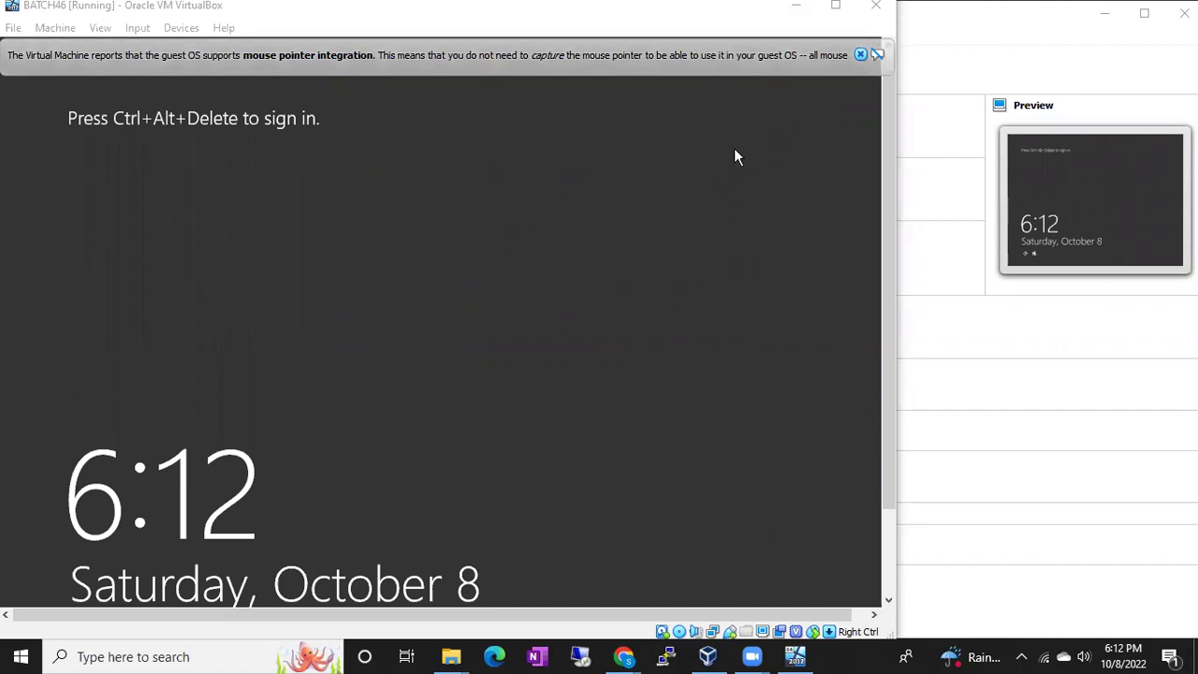
left_click(860, 54)
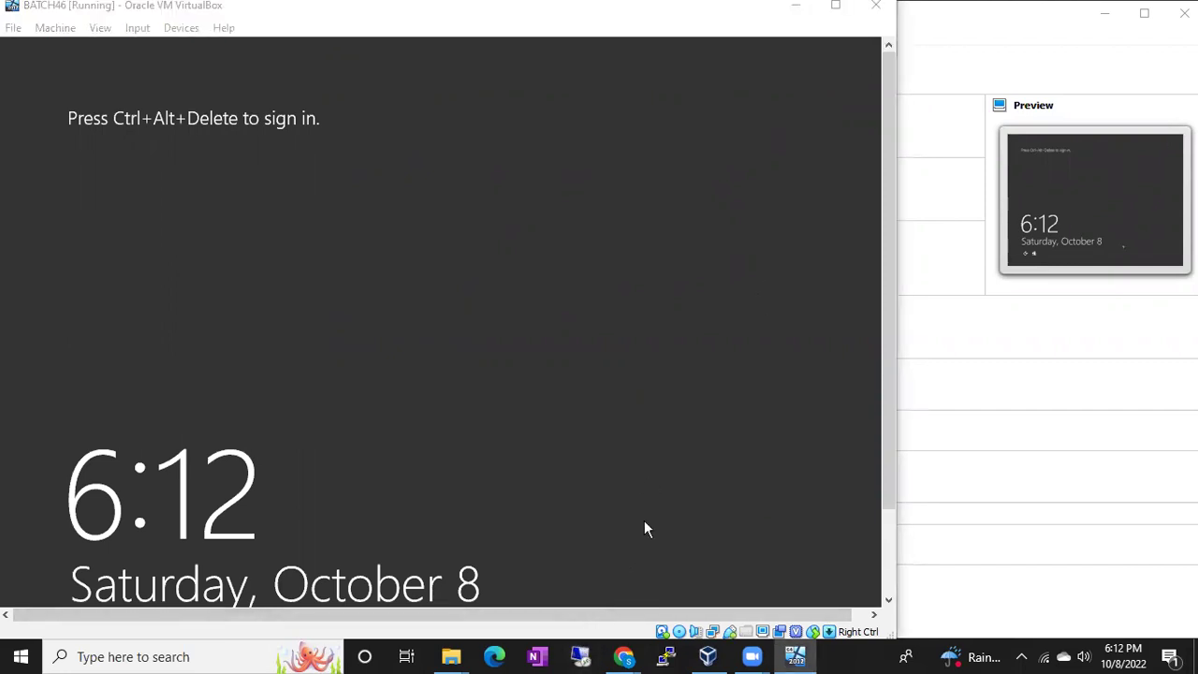
Switch to Remote Desktop Connection and connect to 192.168.137.199, retrying after dismissing the connection error.
key("alt+Tab")
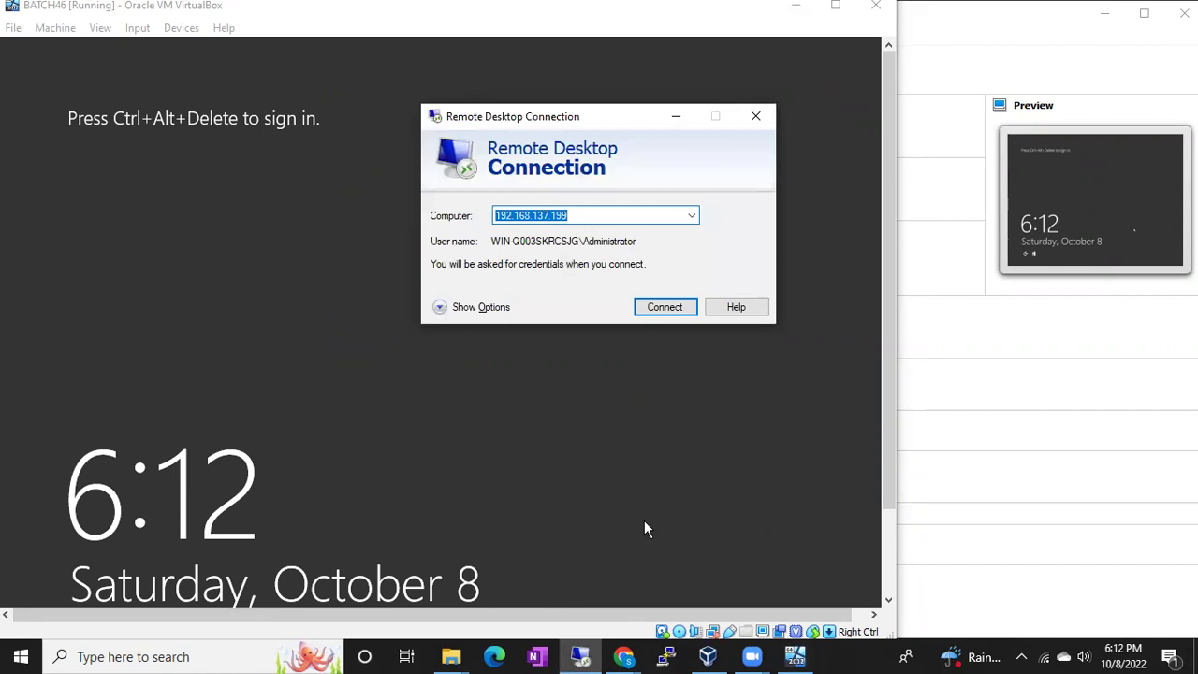
left_click(657, 313)
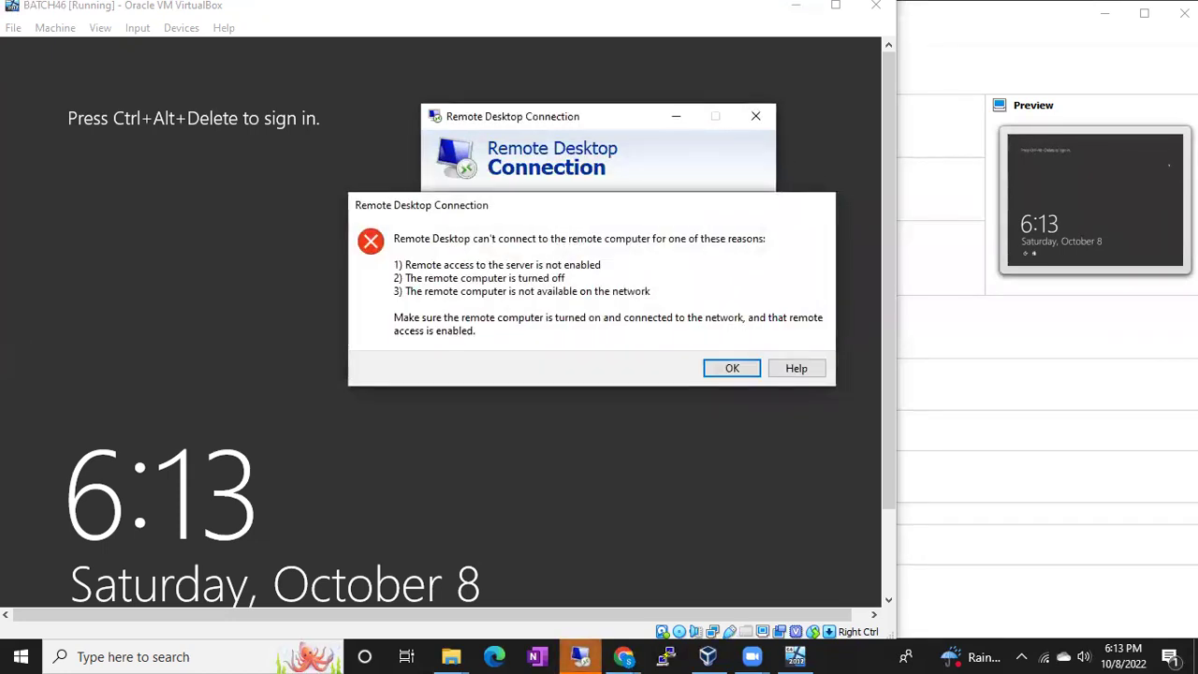
left_click(822, 204)
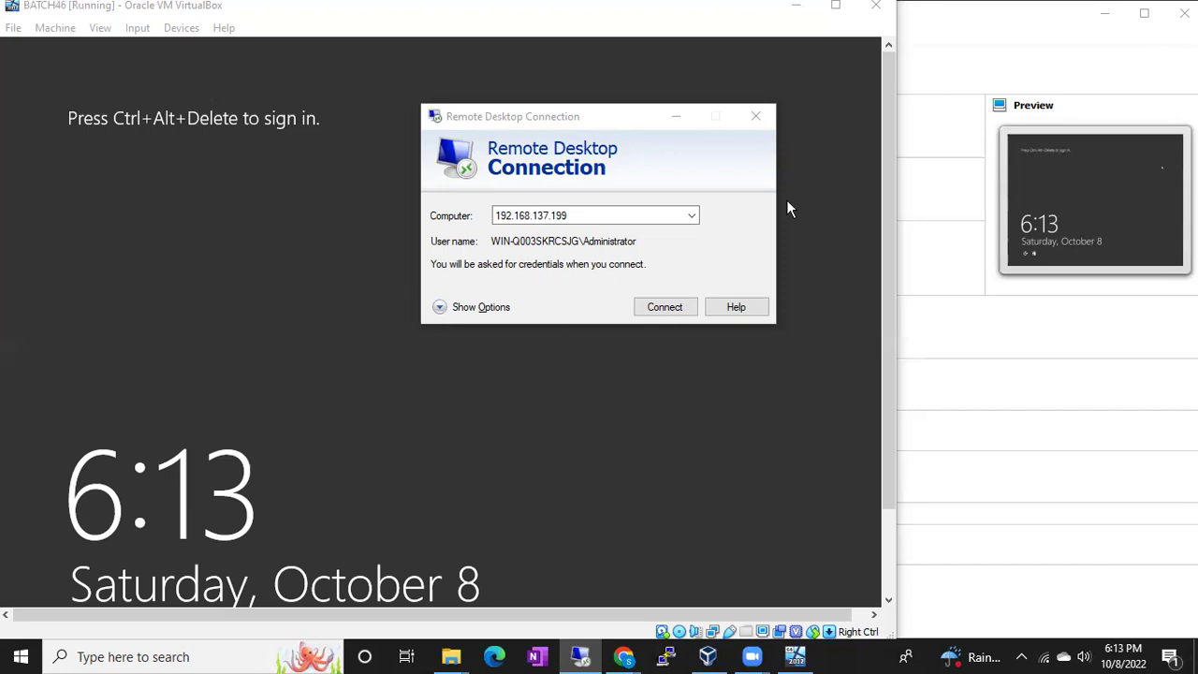
left_click(672, 309)
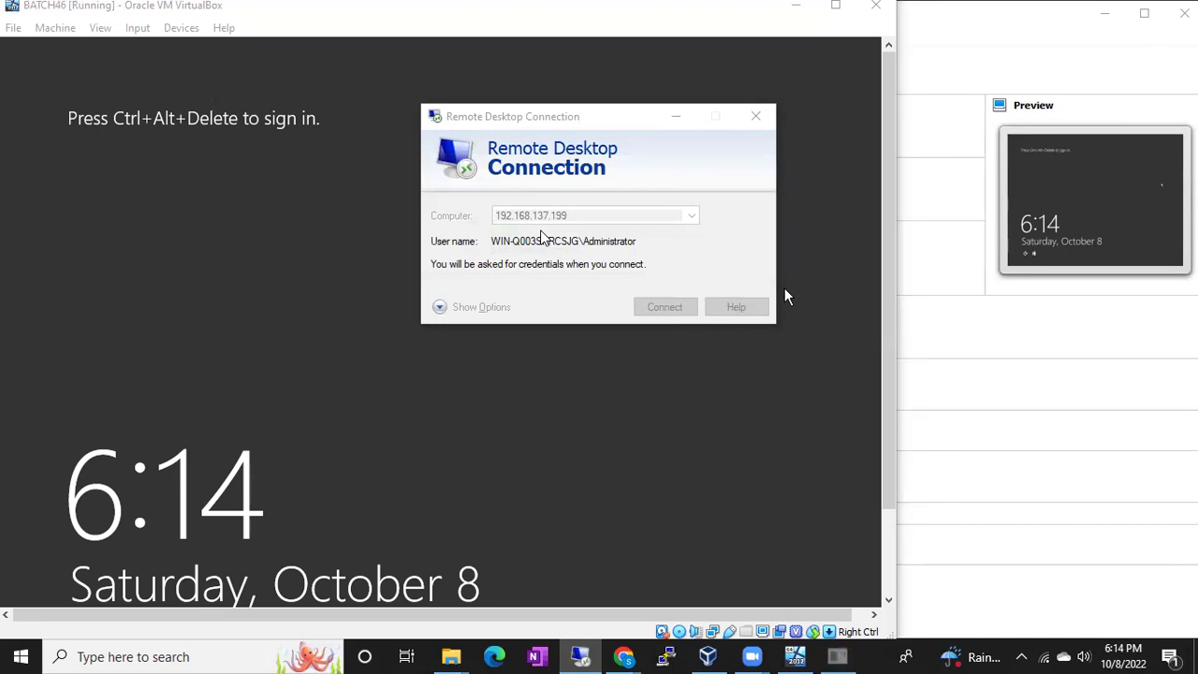
Enter the Administrator account password, clearing the first entry, and accept the certificate warning to open the remote session.
type("••••")
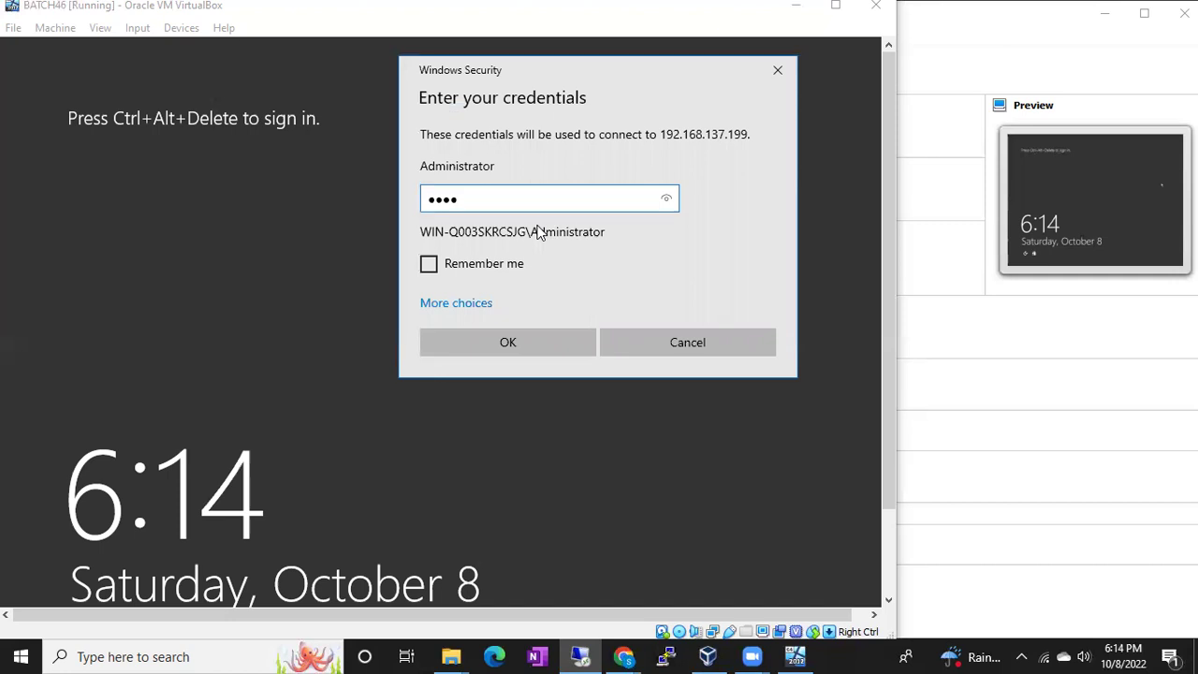
key("BackSpace")
key("BackSpace")
key("BackSpace")
key("BackSpace")
type("•••••••••••••")
key("Return")
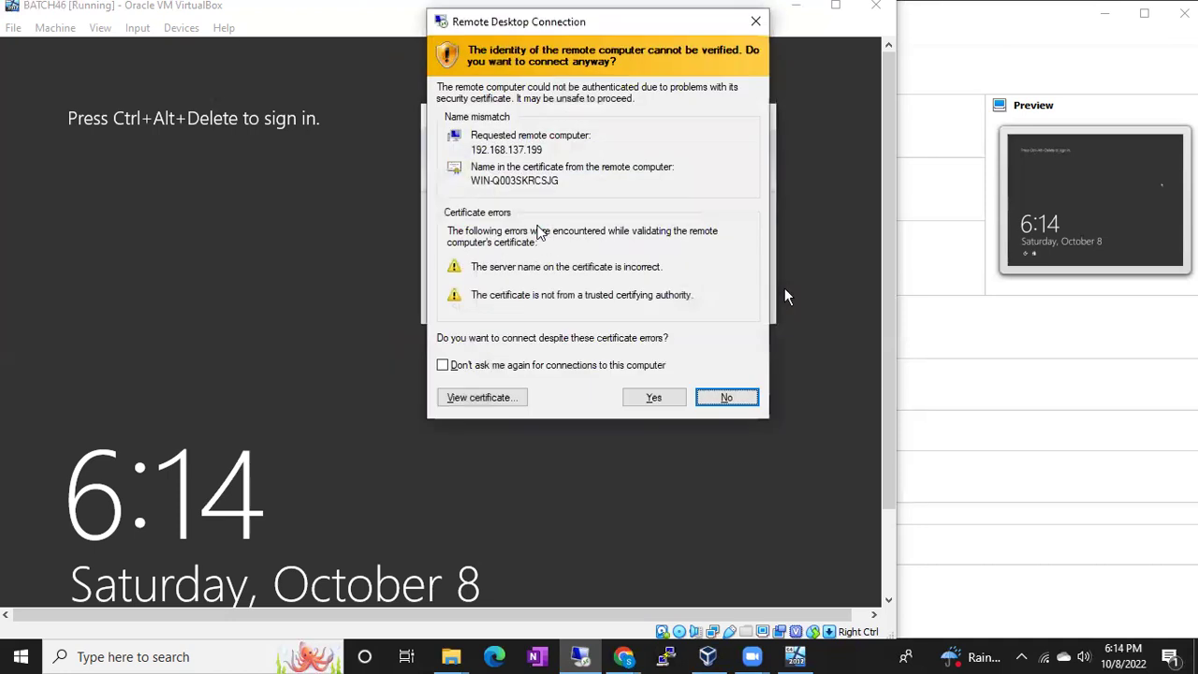
left_click(653, 398)
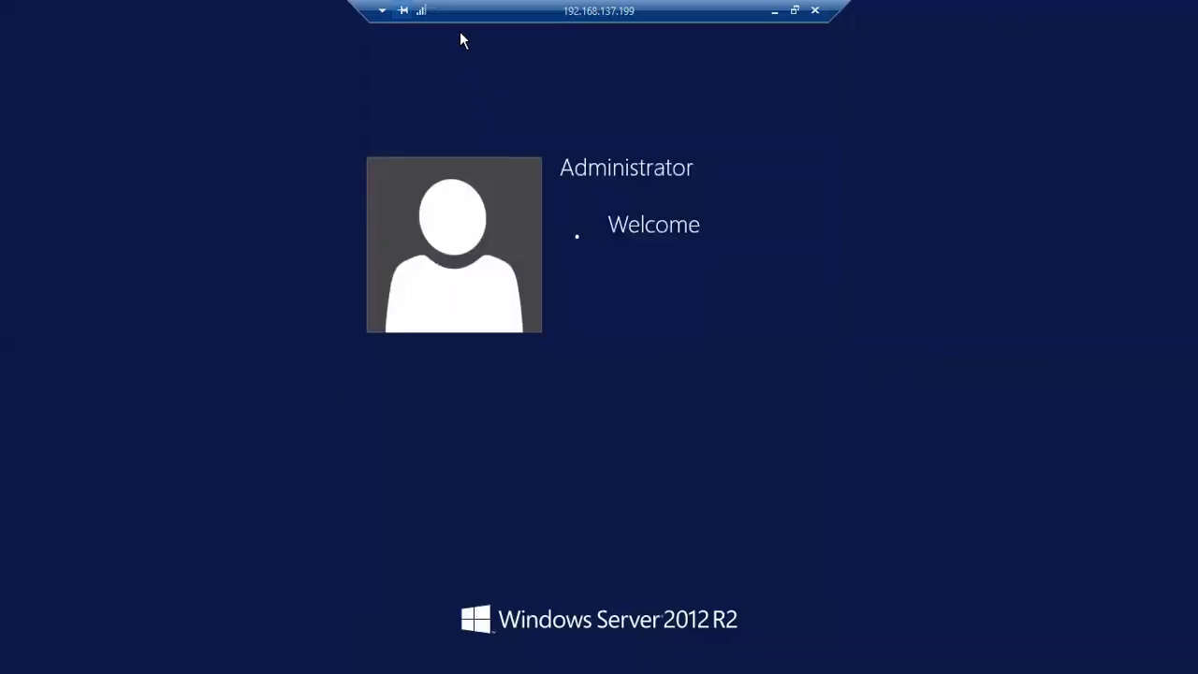
Shift the remote session's connection bar sideways along the screen edge and minimize Server Manager.
left_click_drag(361, 6, 148, 6)
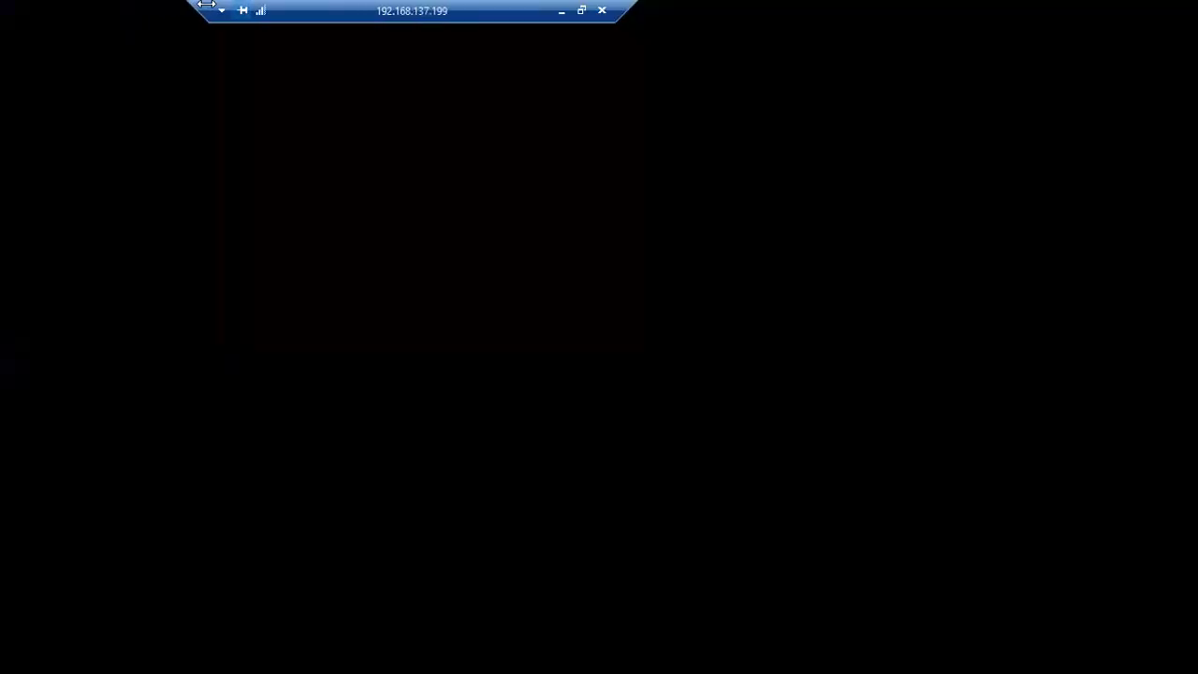
left_click_drag(216, 4, 191, 8)
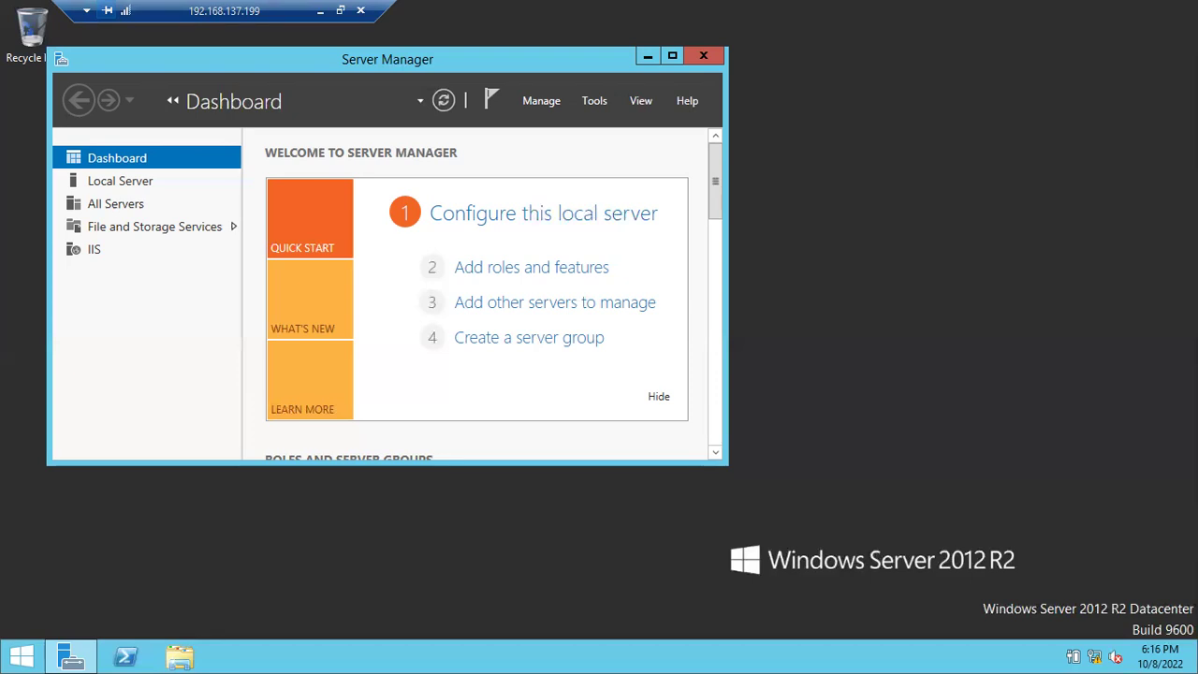
left_click(646, 56)
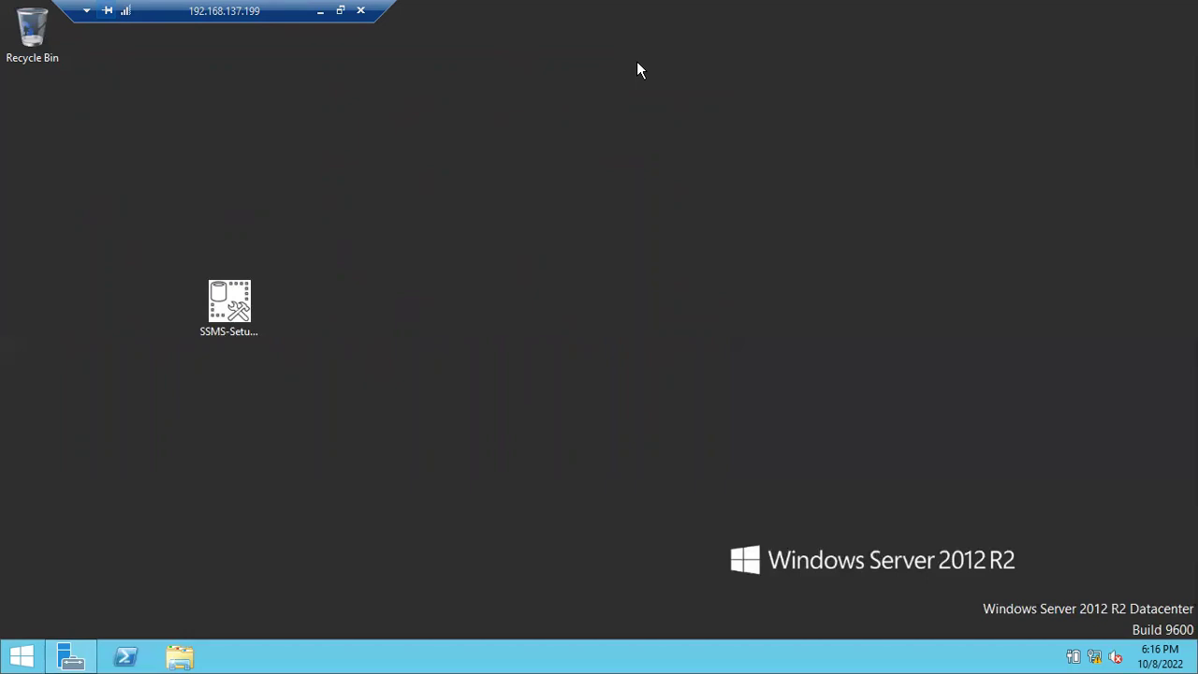
Open the C:\Program Files\Microsoft SQL Server folder in File Explorer on the remote server.
key("super+e")
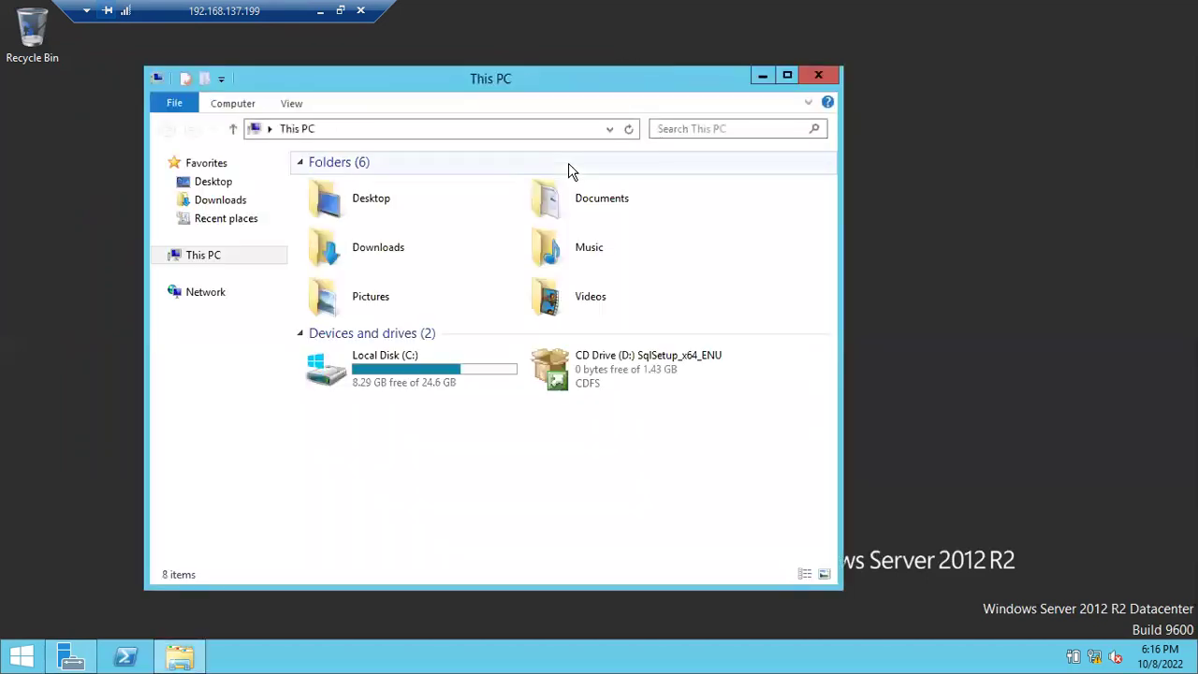
double_click(419, 362)
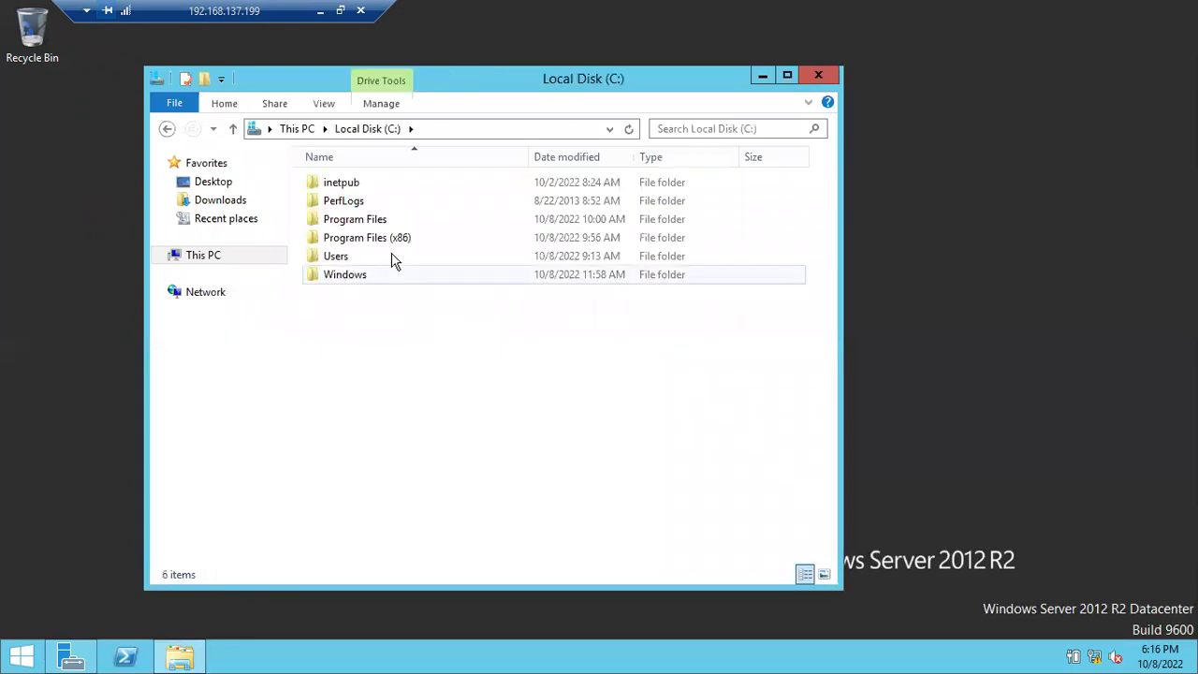
double_click(362, 219)
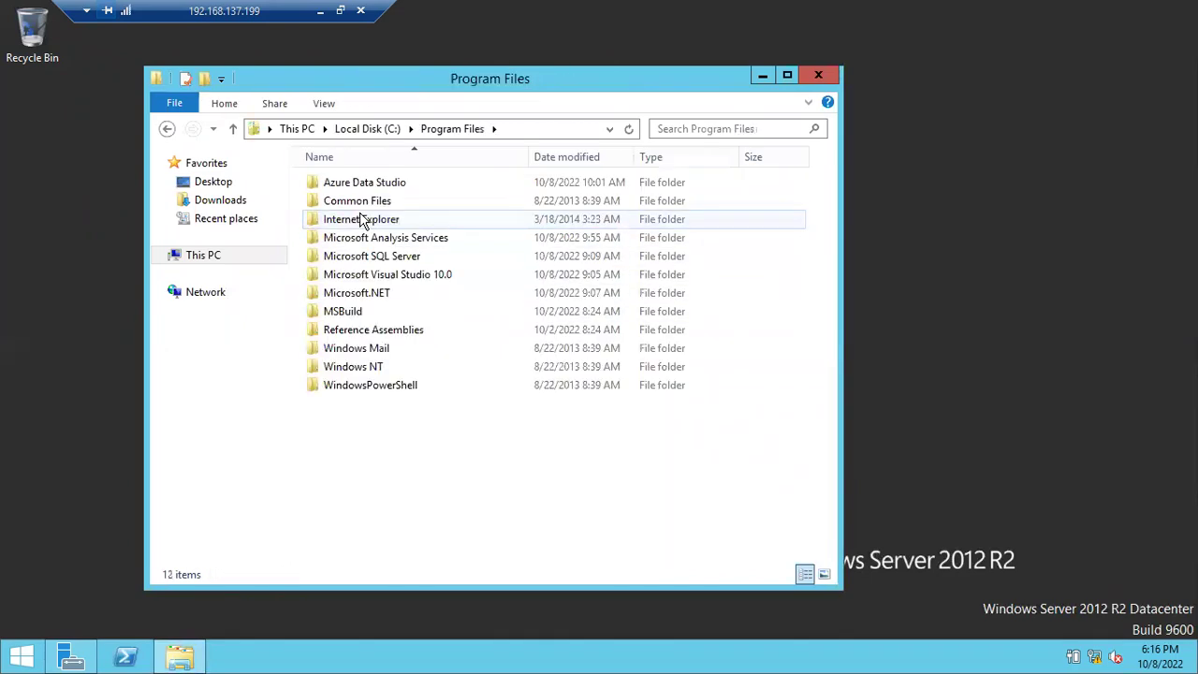
left_click(370, 261)
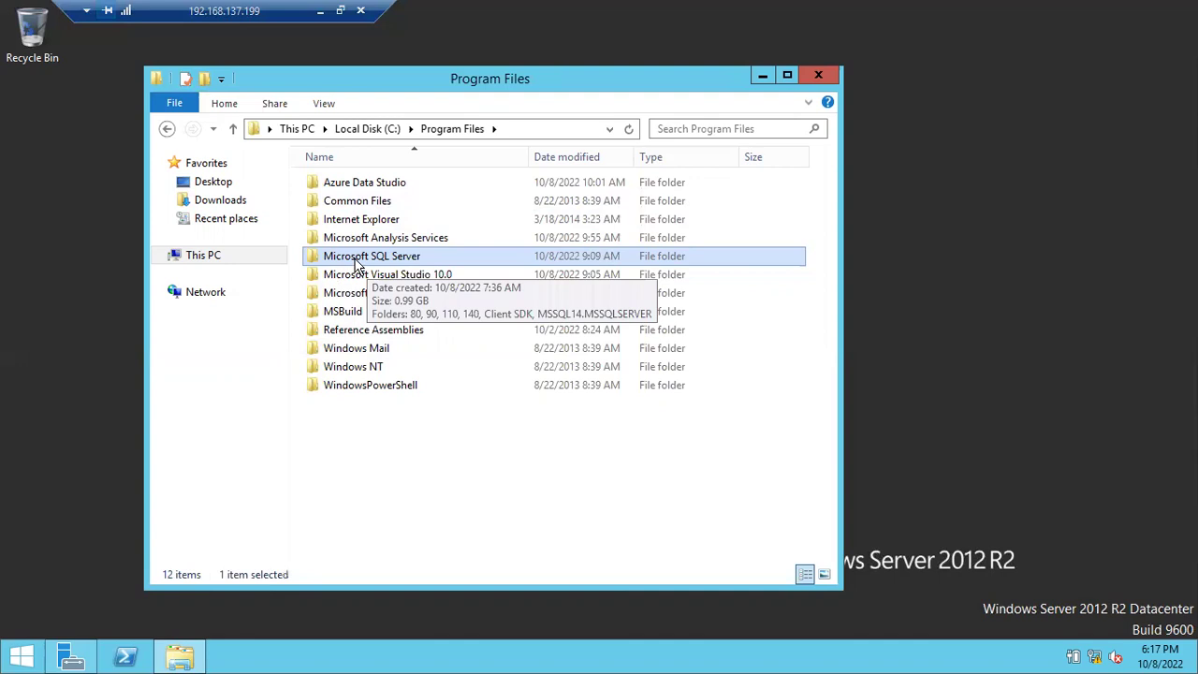
double_click(382, 265)
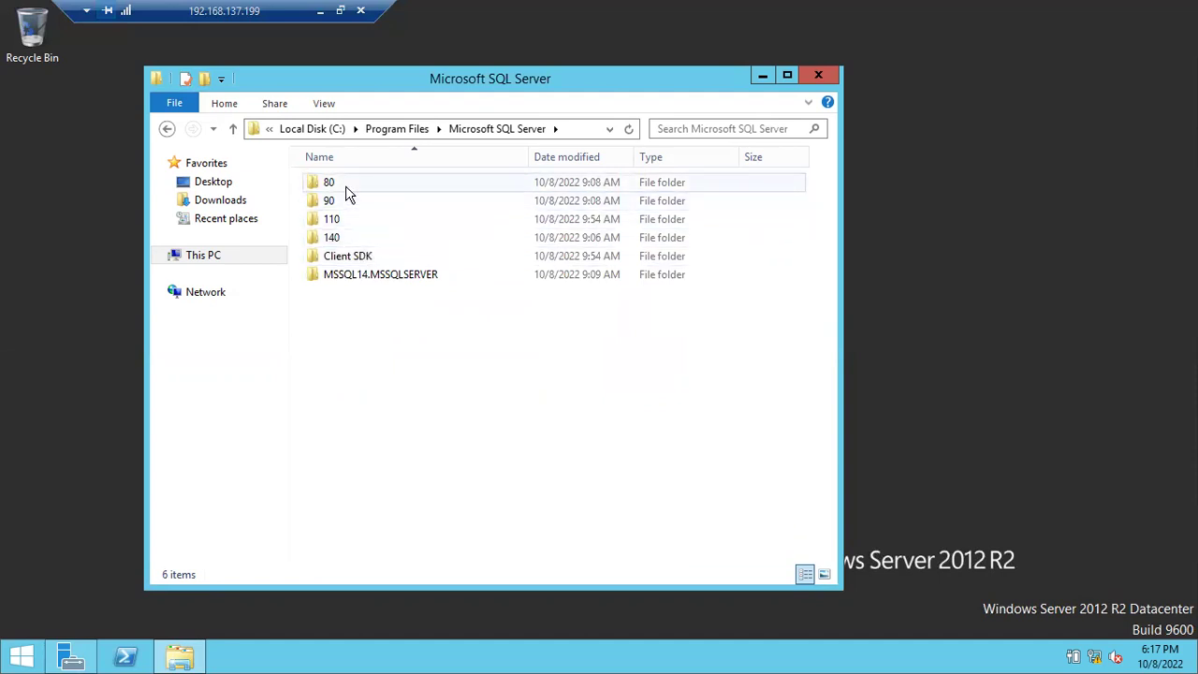
Maximize the Sql DBAClass notes in Notepad and compare the version list with the server's Microsoft SQL Server folders.
left_click(320, 11)
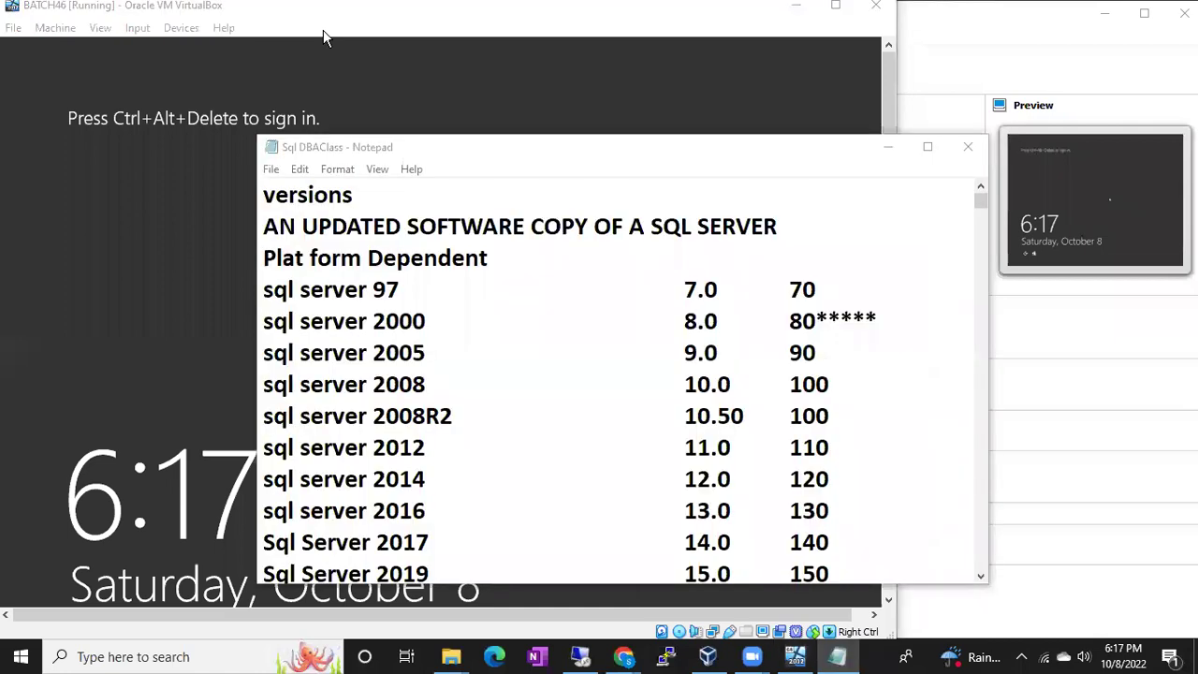
left_click(927, 150)
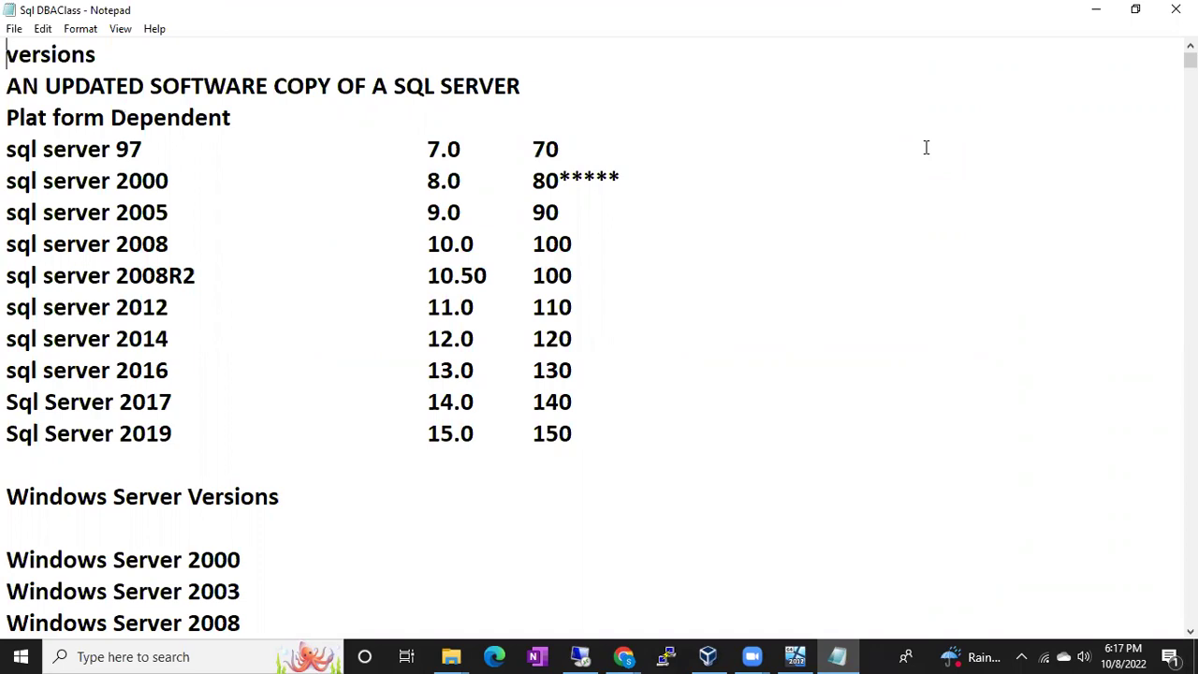
key("alt+Tab")
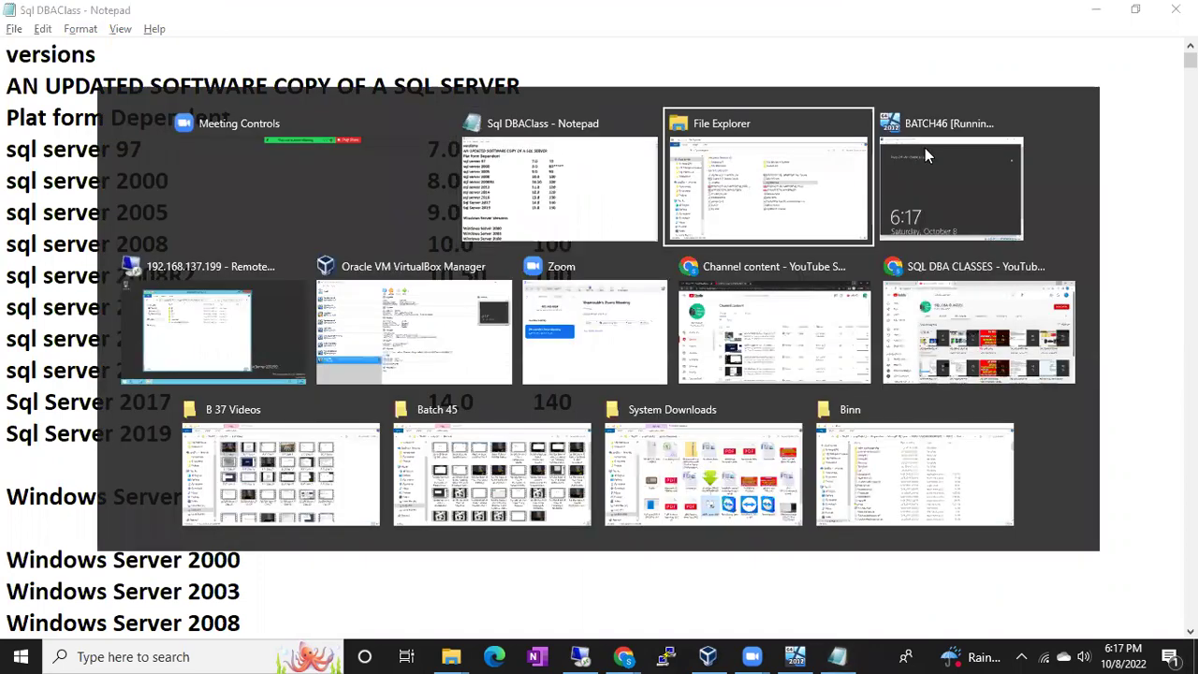
key("alt+Tab")
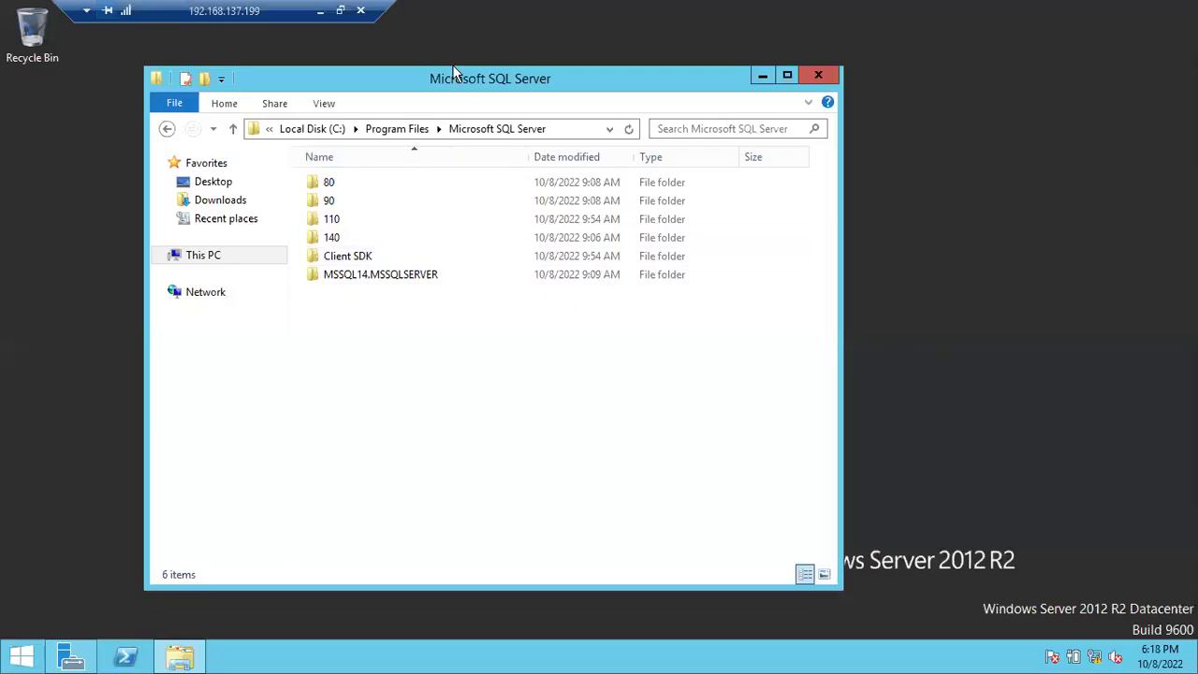
key("alt+Tab")
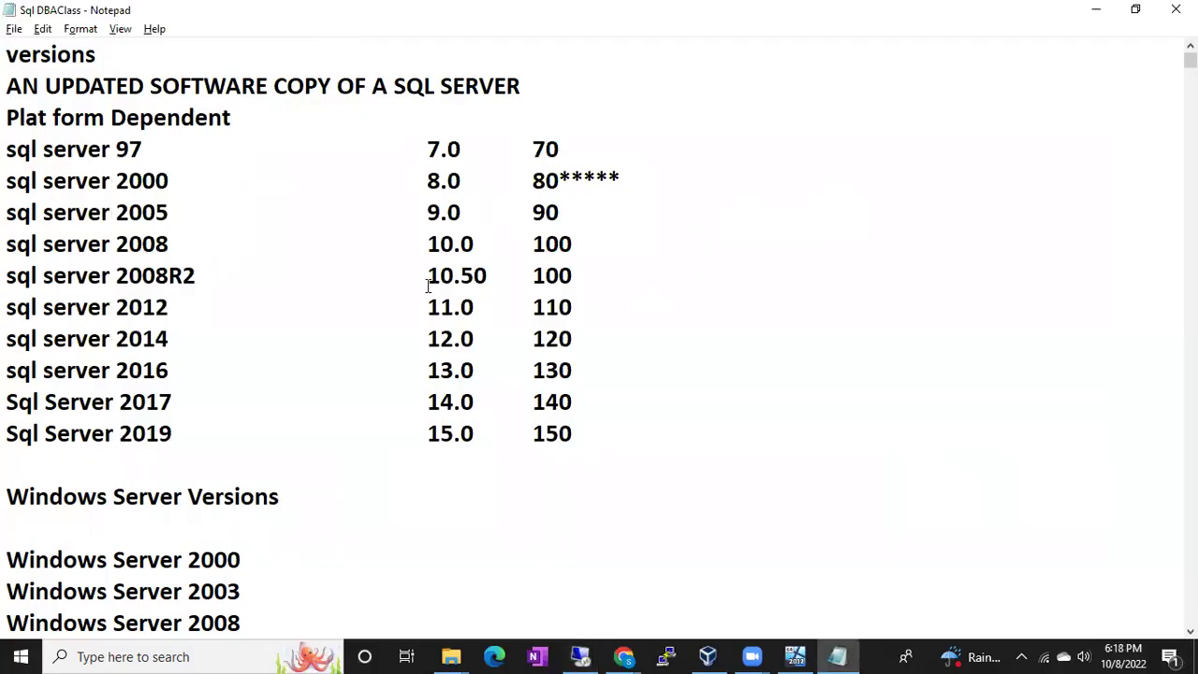
Highlight version and compatibility numbers in the notes' SQL Server list, including 100 for 2008R2 and 13.0 for 2016.
left_click_drag(428, 277, 448, 402)
left_click(548, 275)
left_click_drag(532, 275, 573, 275)
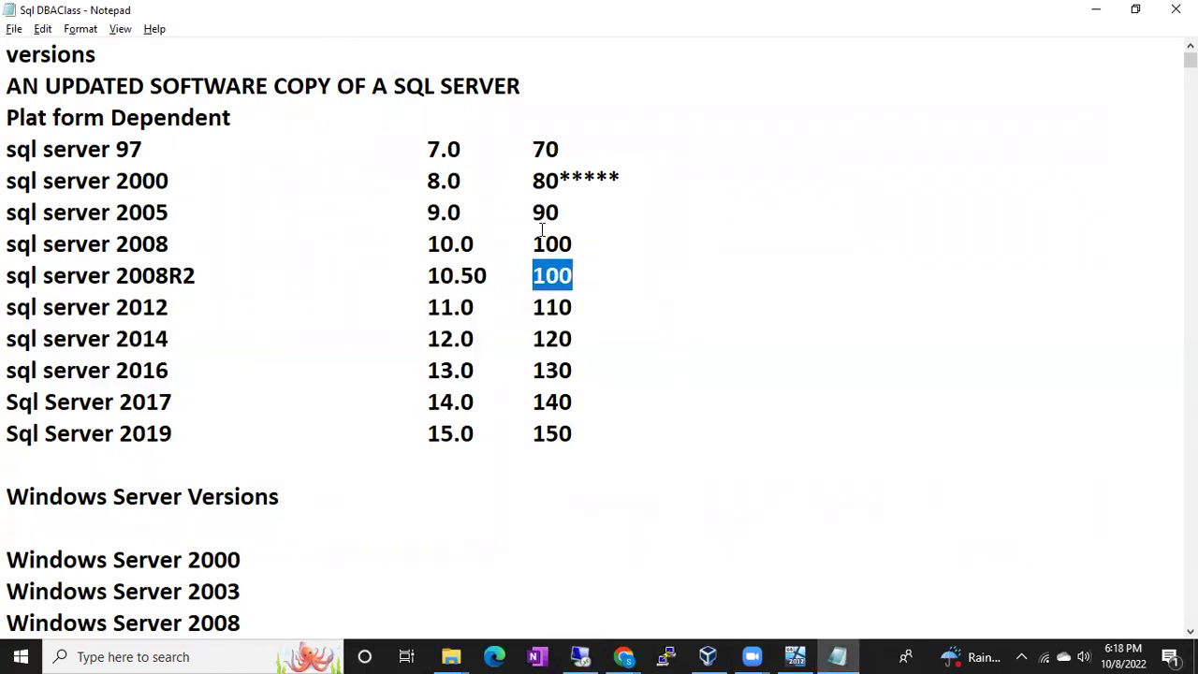
left_click_drag(533, 213, 572, 370)
left_click_drag(425, 371, 475, 371)
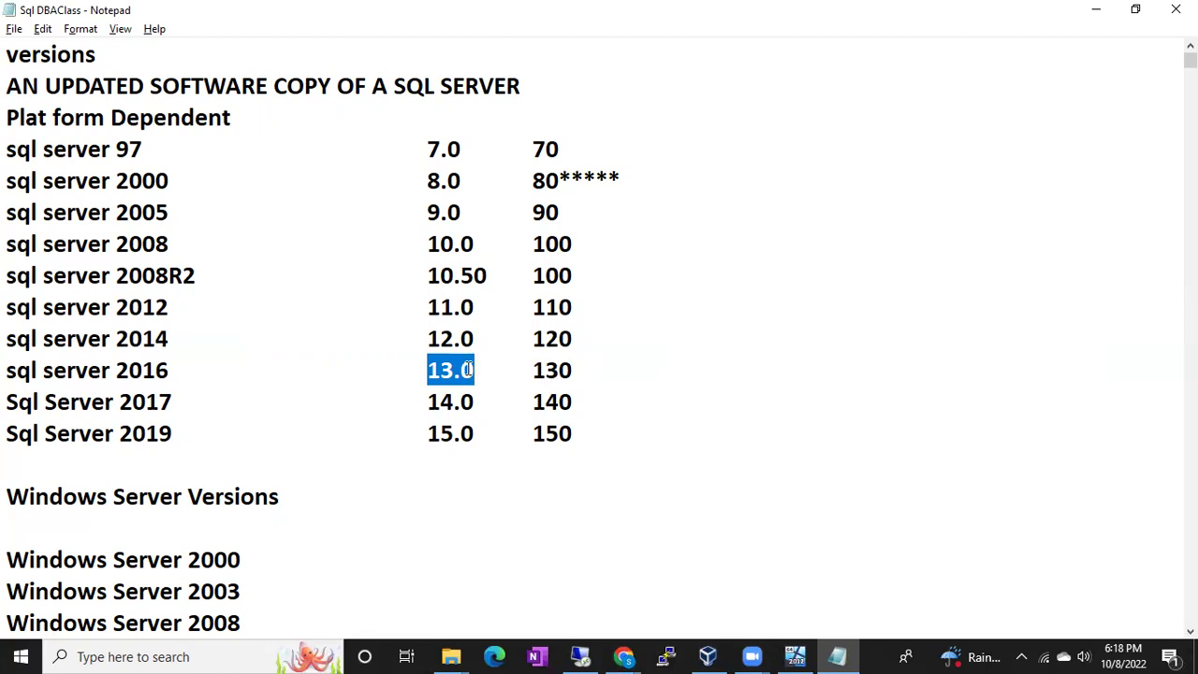
left_click(426, 371)
left_click_drag(426, 370, 477, 371)
left_click(433, 374)
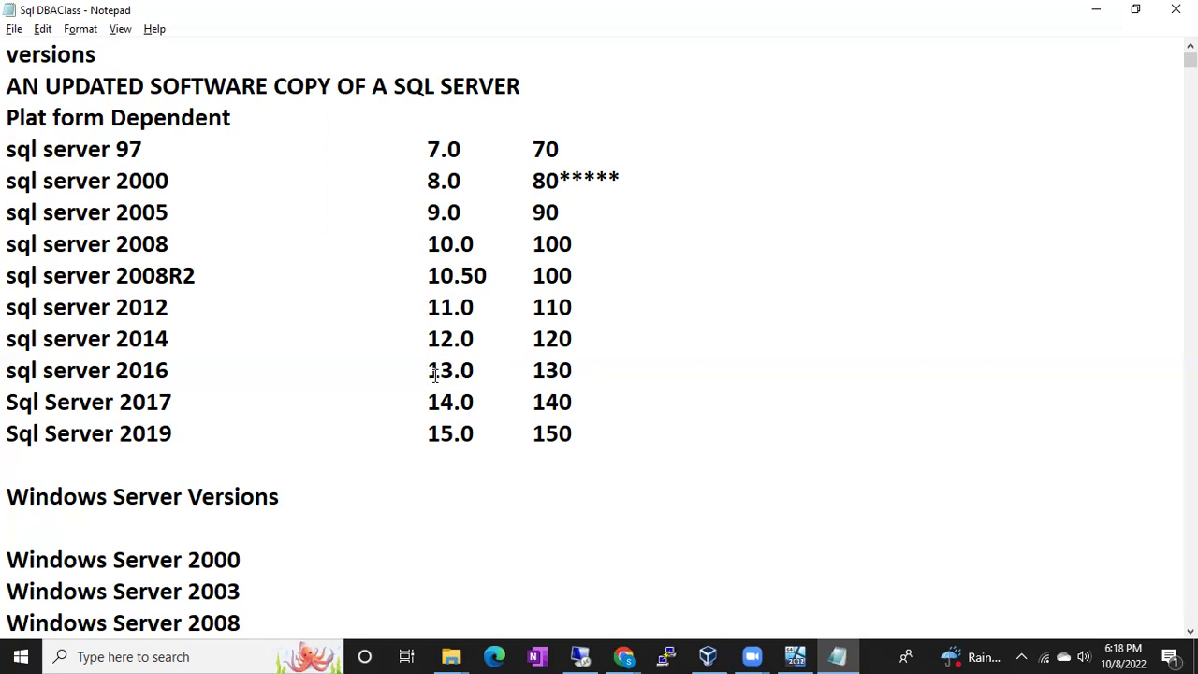